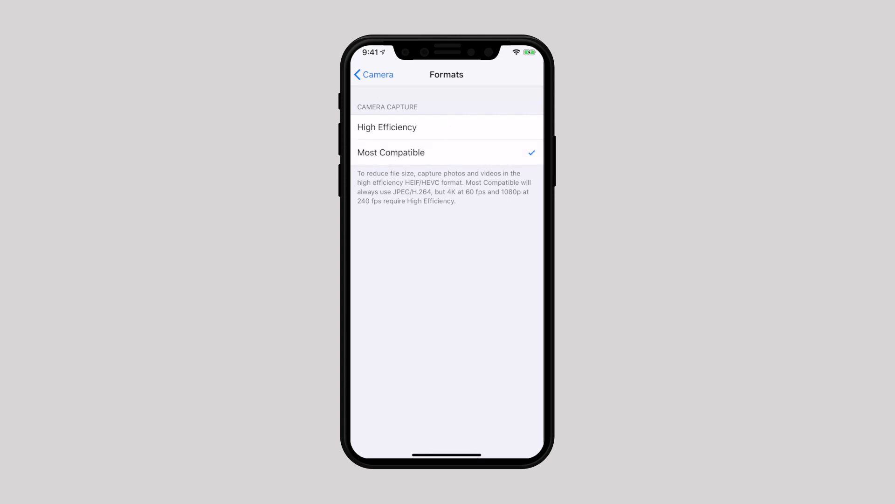
- Relaunch Settings from the home screen and set Photos' Transfer to Mac or PC to Automatic
click(373, 74)
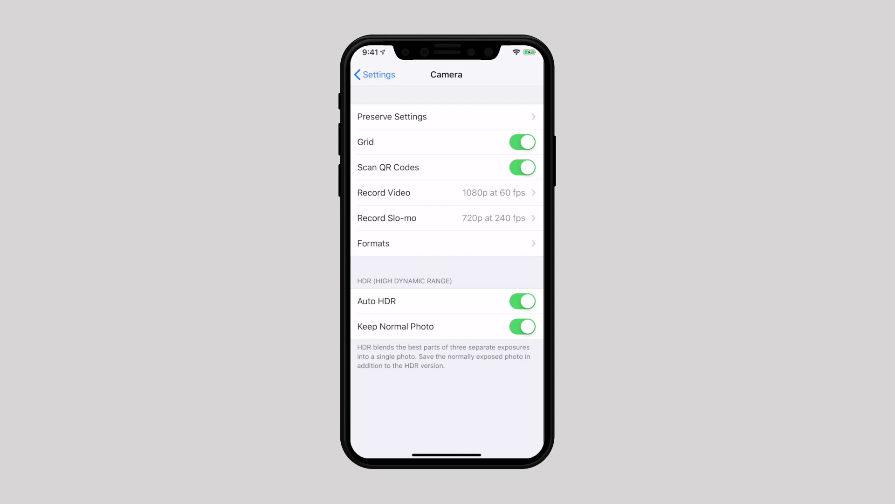
click(412, 342)
scroll(448, 273, up, 2)
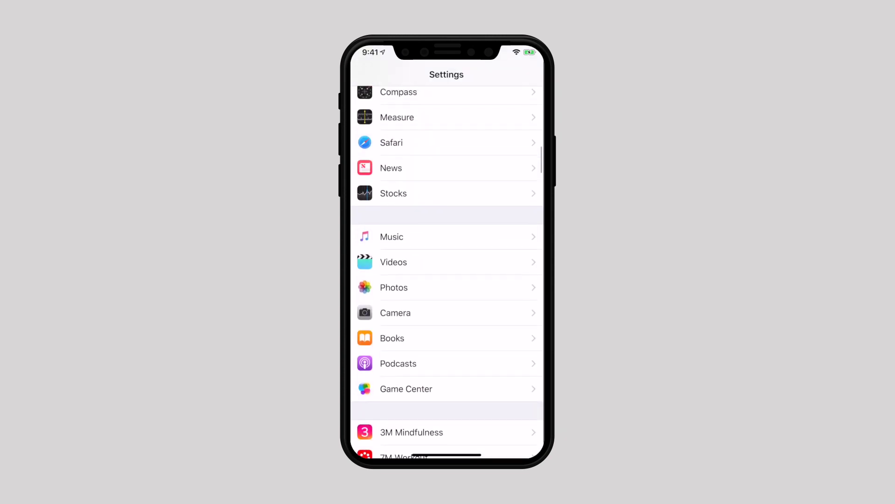
scroll(448, 273, up, 1)
scroll(448, 273, up, 5)
scroll(447, 273, up, 3)
drag(447, 454, 448, 294)
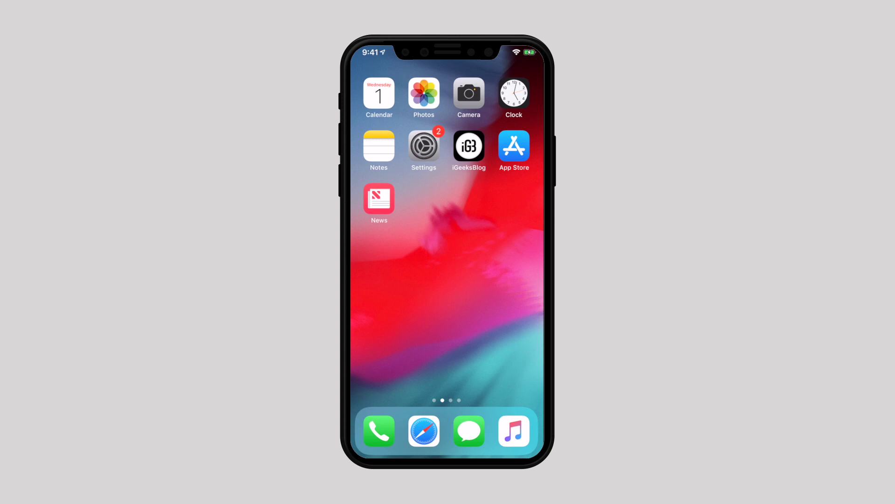
click(424, 146)
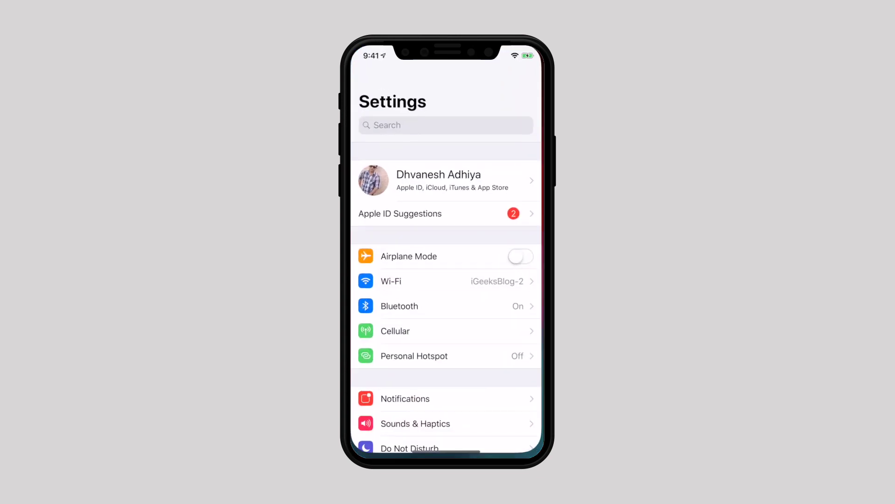
scroll(448, 273, down, 10)
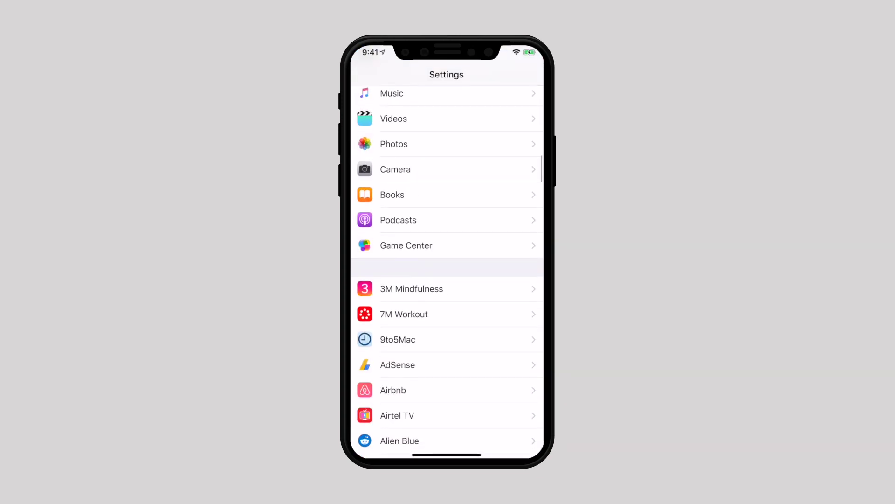
click(394, 147)
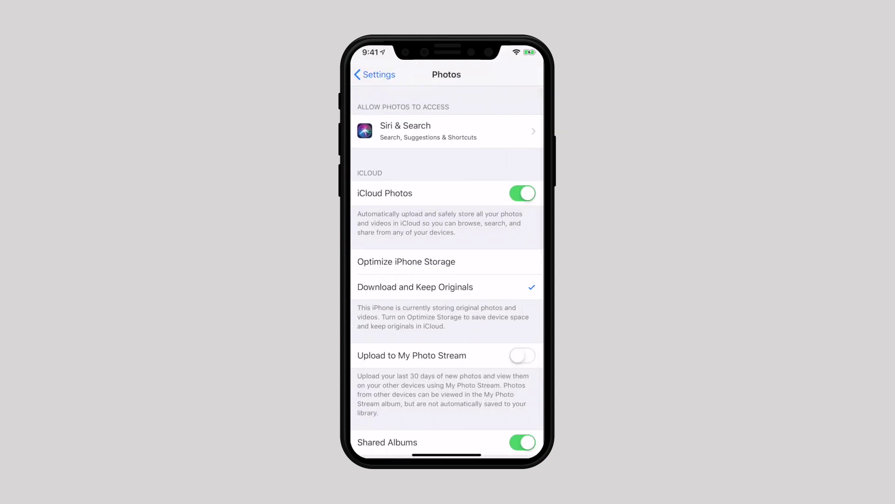
scroll(448, 273, down, 3)
scroll(448, 273, down, 5)
click(390, 359)
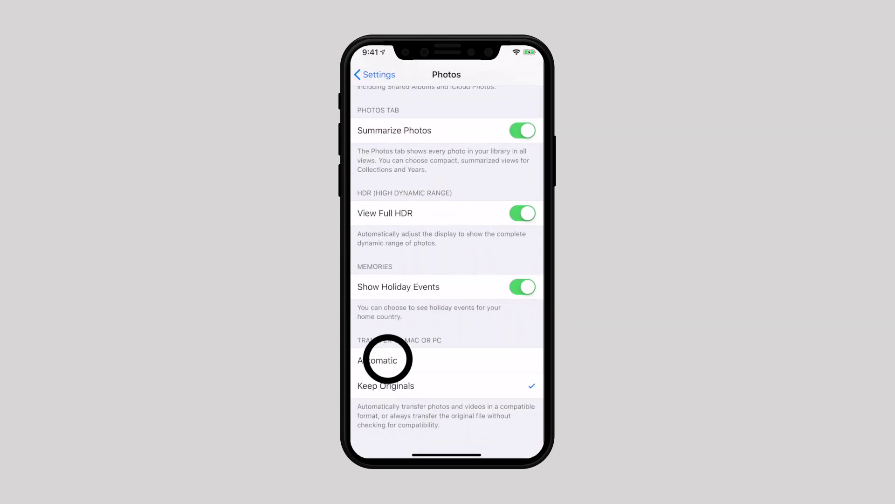